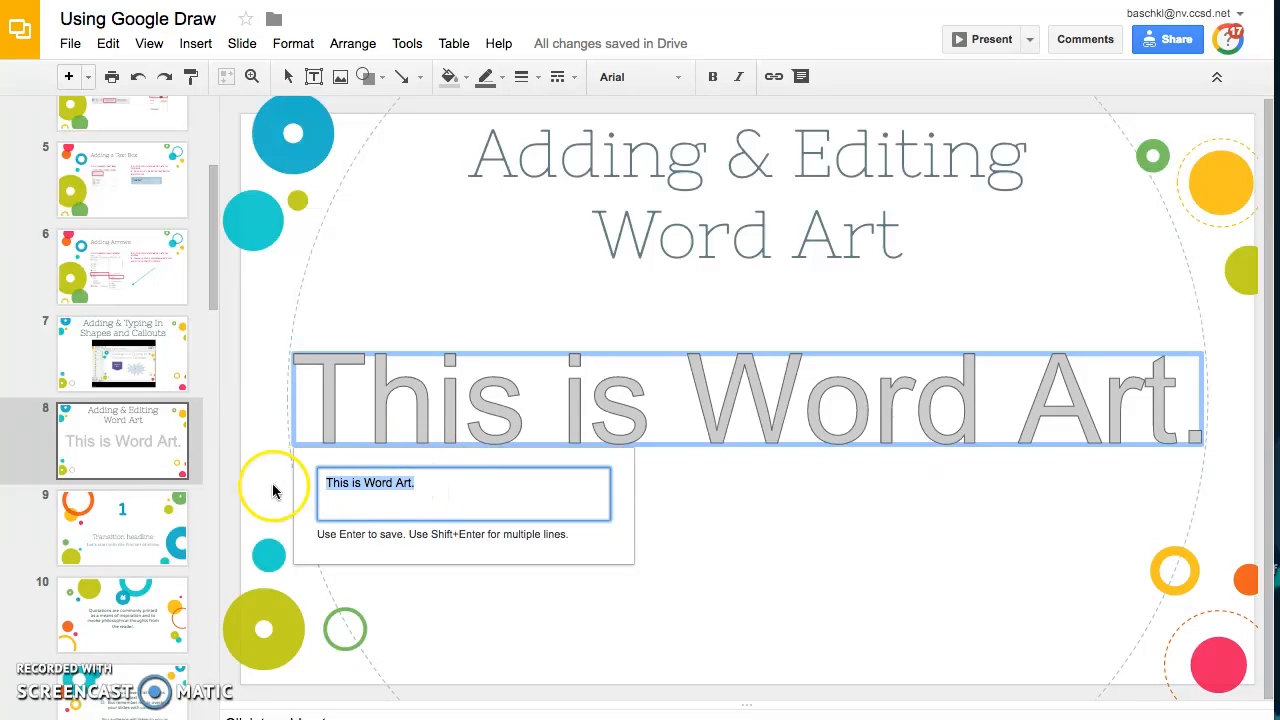
# Add a second line reading "Words will be big." to the word art text and save the edit
pyautogui.click(428, 483)
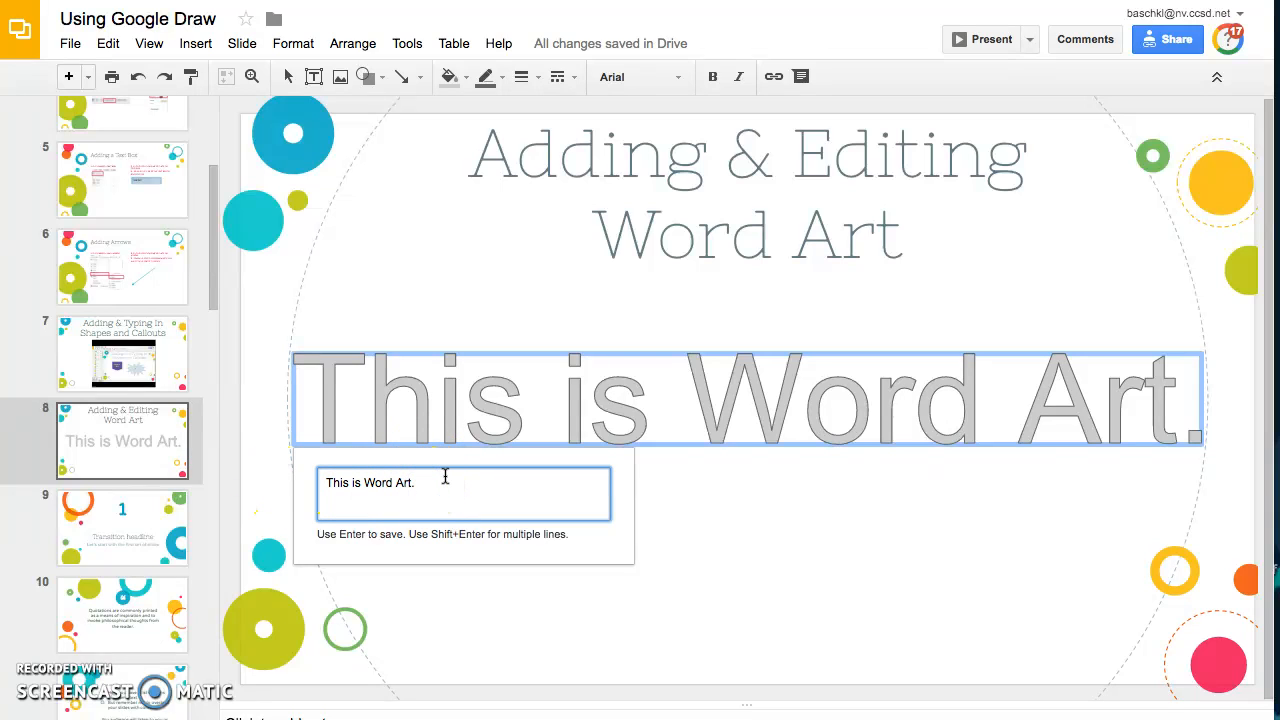
pyautogui.click(440, 494)
pyautogui.hotkey('shift', 'Return')
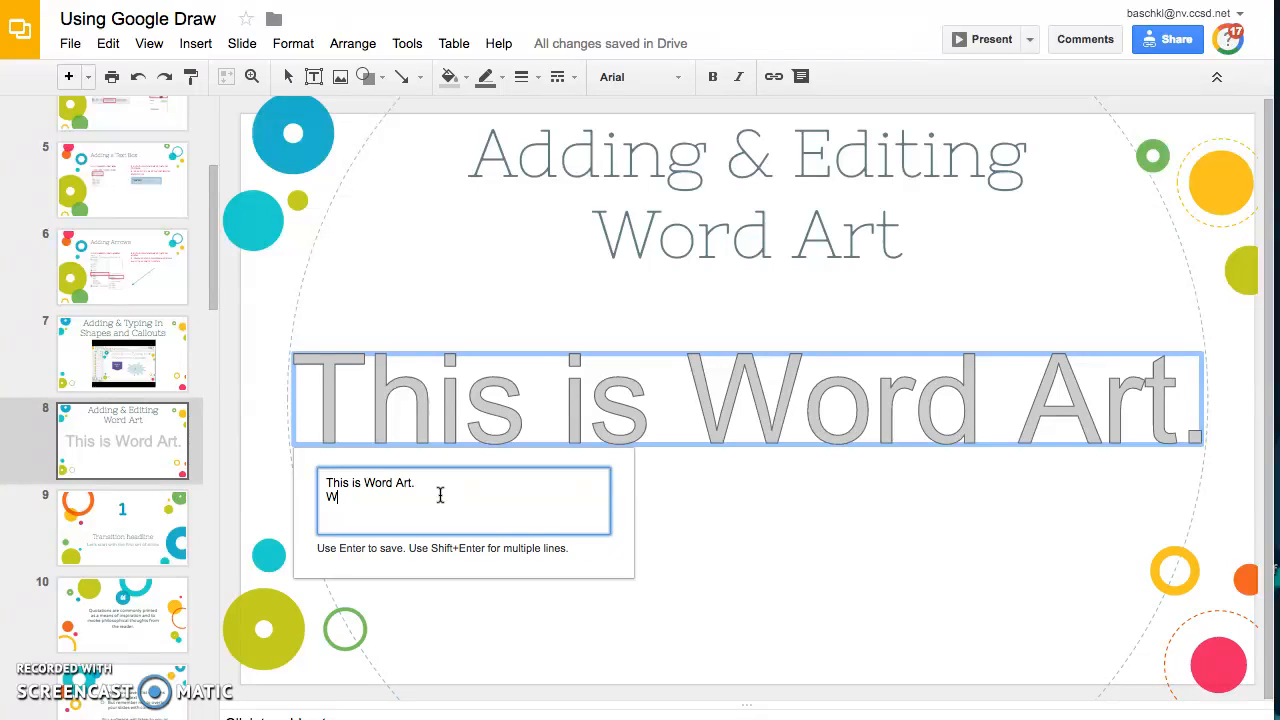
pyautogui.write('Words will be big.')
pyautogui.press('Return')
pyautogui.click(463, 480)
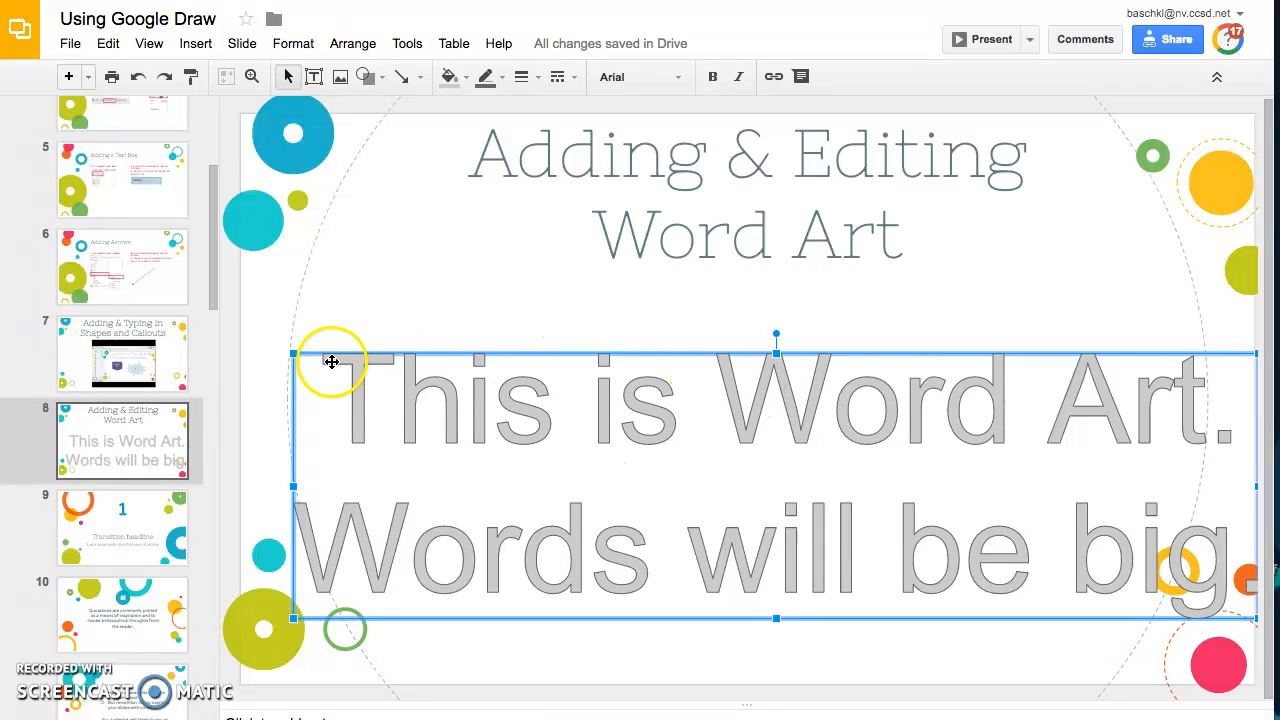
# Shrink the two-line word art to fit inside the slide's dashed circle and center it below the title
pyautogui.moveTo(323, 366); pyautogui.dragTo(604, 490)
pyautogui.moveTo(951, 516); pyautogui.dragTo(708, 358)
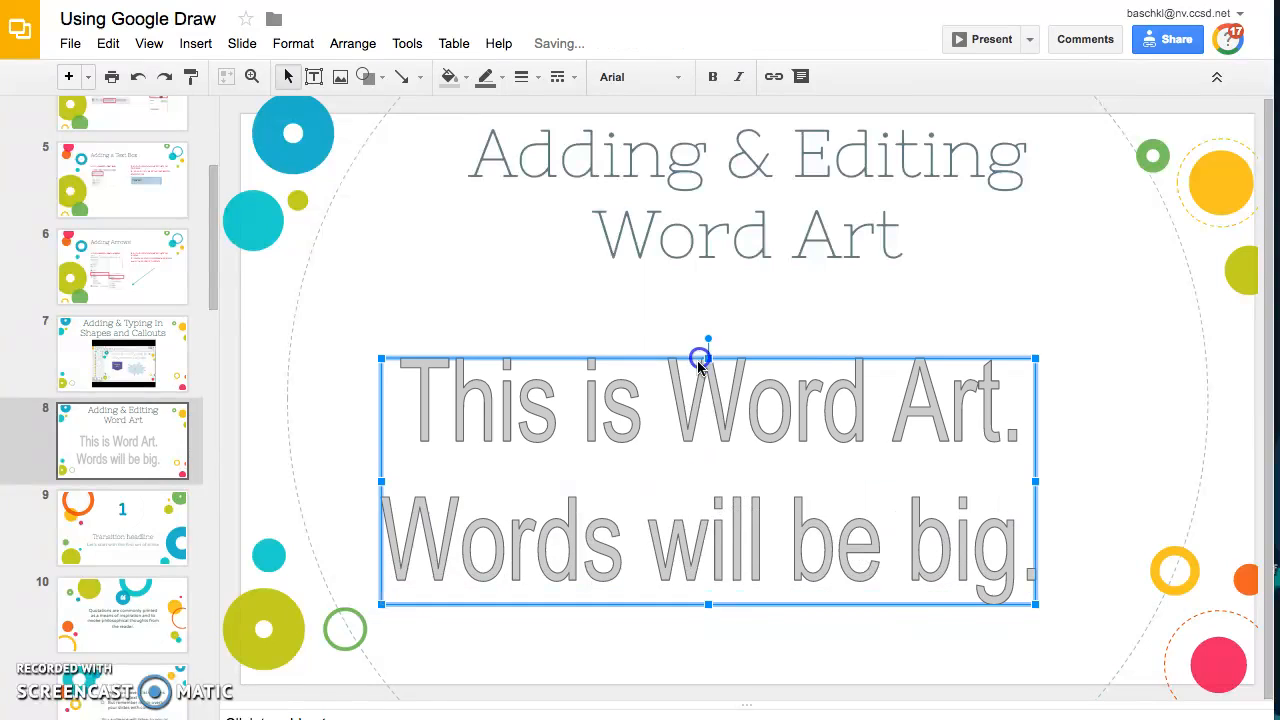
pyautogui.moveTo(1035, 481); pyautogui.dragTo(1109, 481)
pyautogui.moveTo(803, 423); pyautogui.dragTo(799, 394)
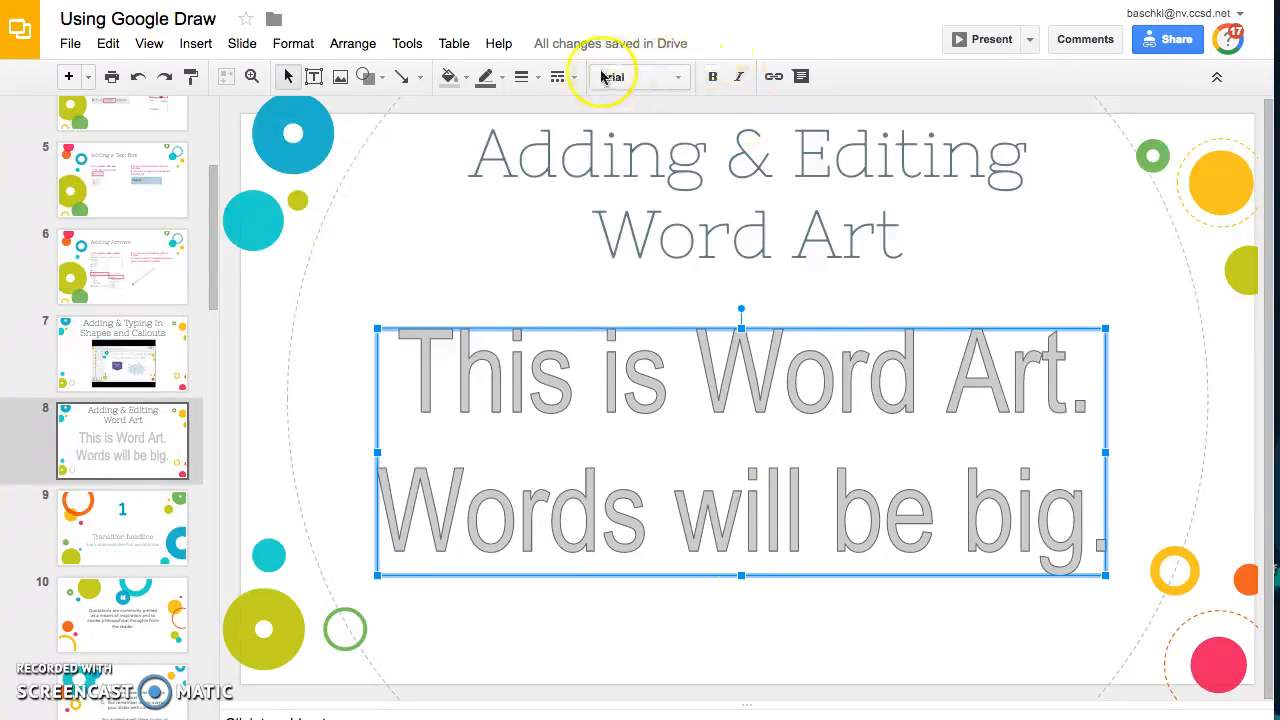
# Change the word art's font to Cherry Cream Soda
pyautogui.click(679, 79)
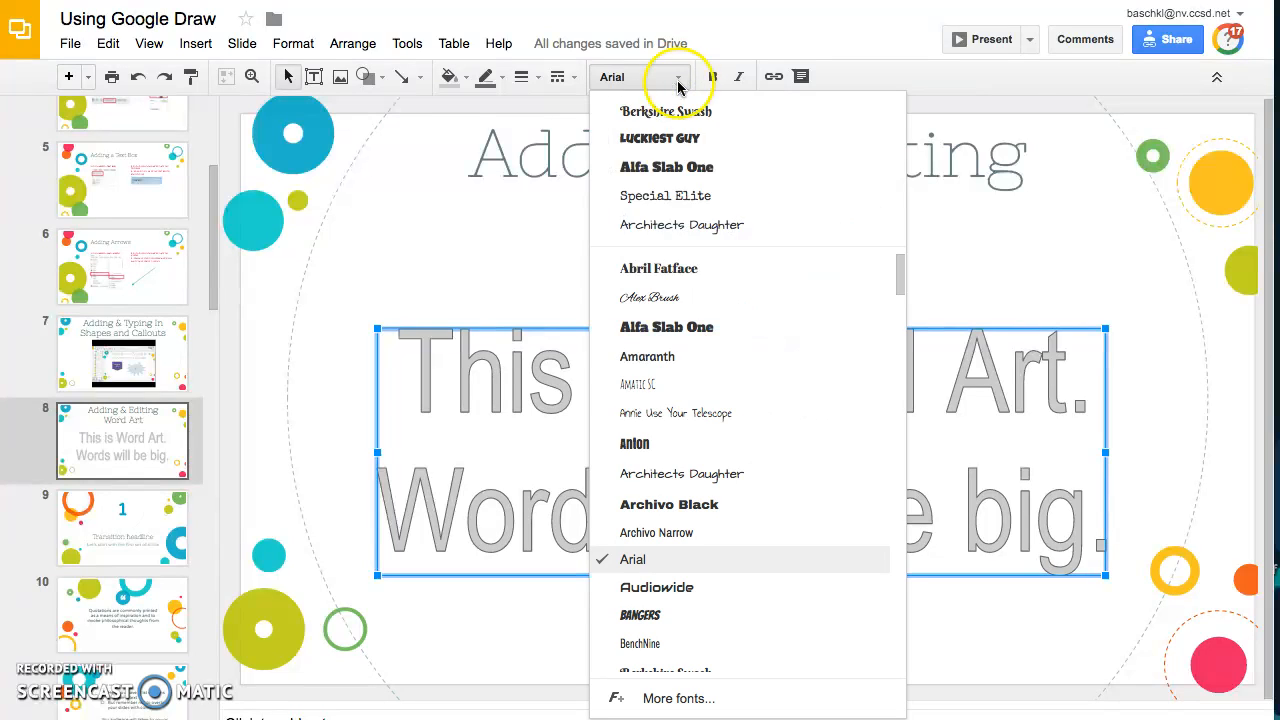
pyautogui.scroll(-3, 668, 489)
pyautogui.scroll(-1, 670, 497)
pyautogui.scroll(-3, 670, 497)
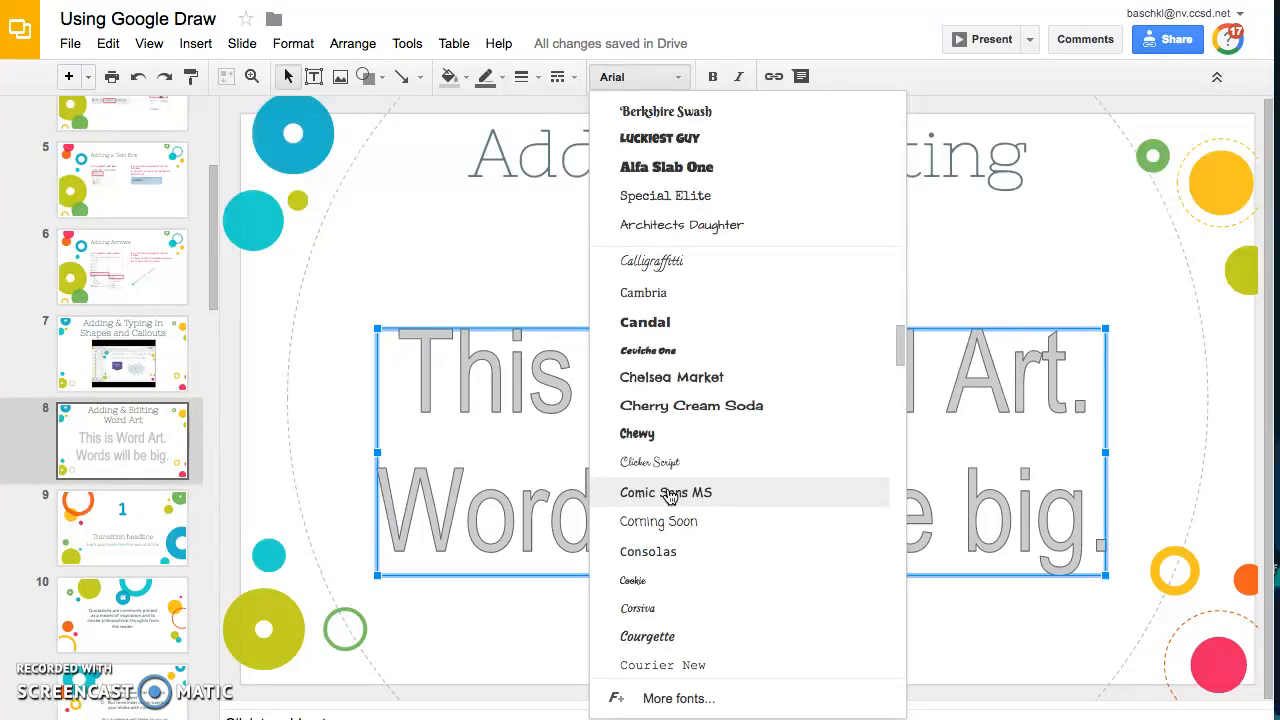
pyautogui.scroll(-1, 668, 497)
pyautogui.click(674, 384)
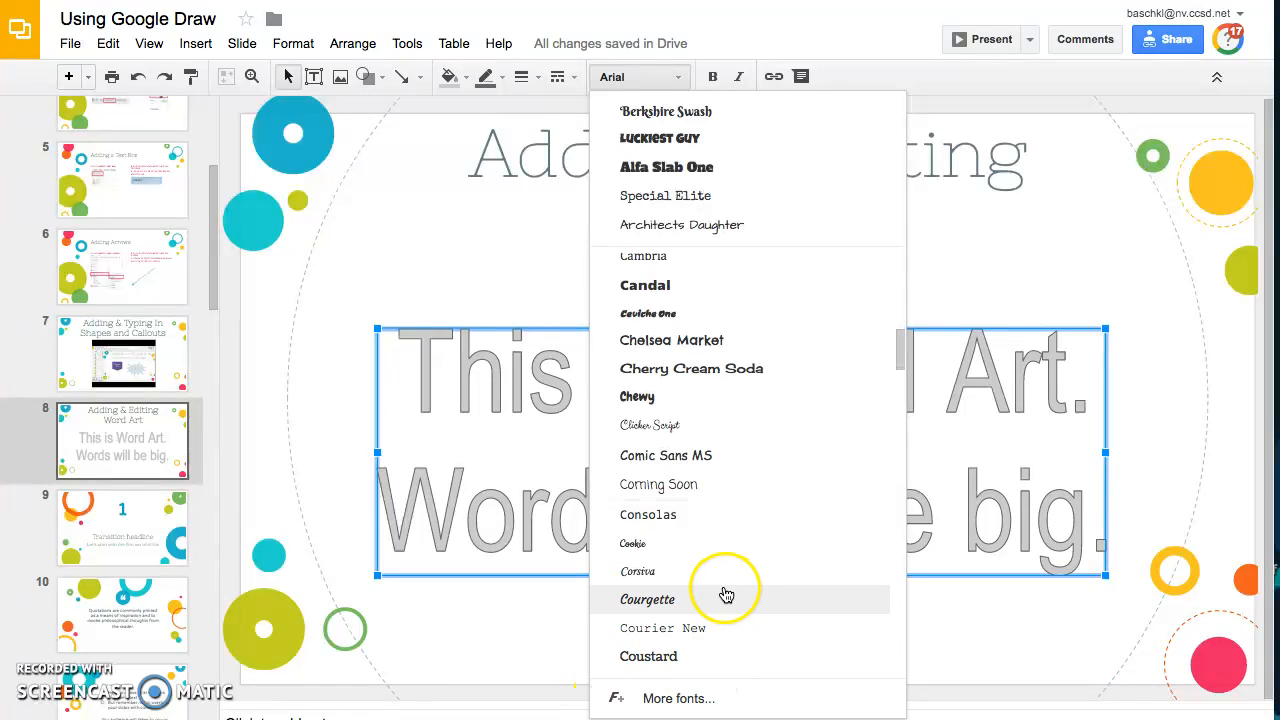
pyautogui.click(683, 369)
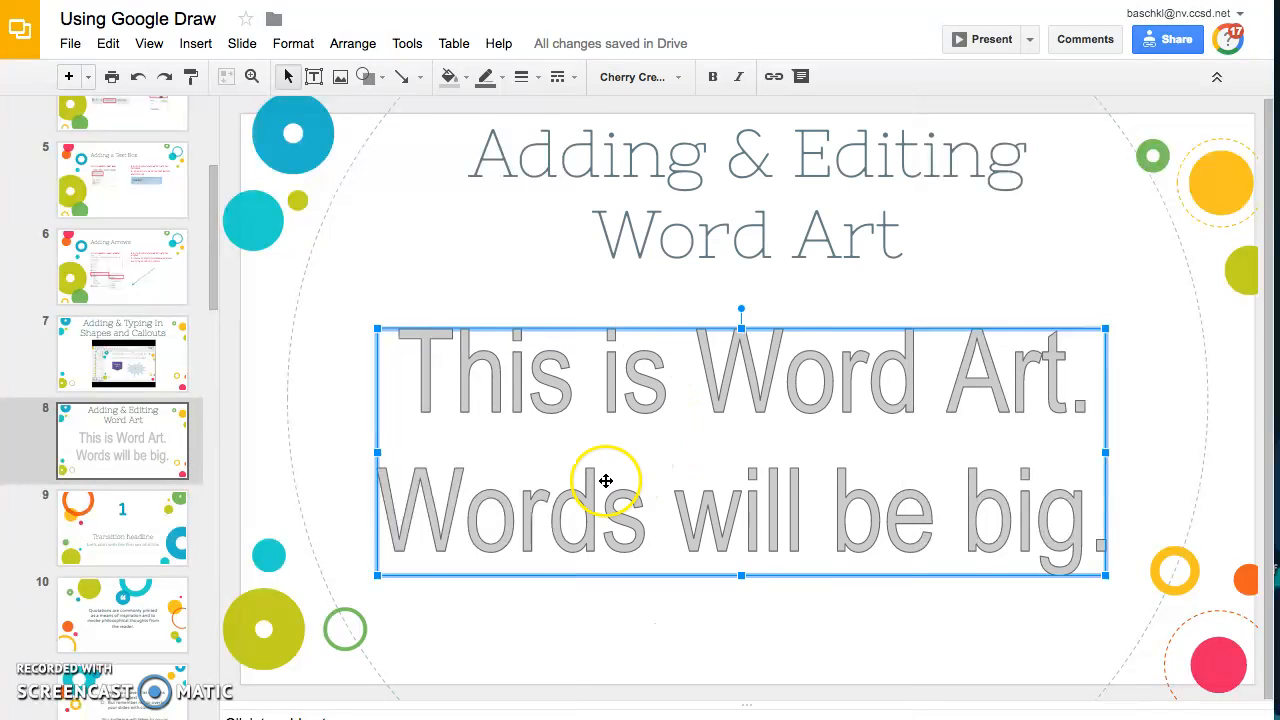
# Scale the word art down and reposition it centrally beneath the slide title, clear of the decorative circles
pyautogui.moveTo(864, 372); pyautogui.dragTo(756, 372)
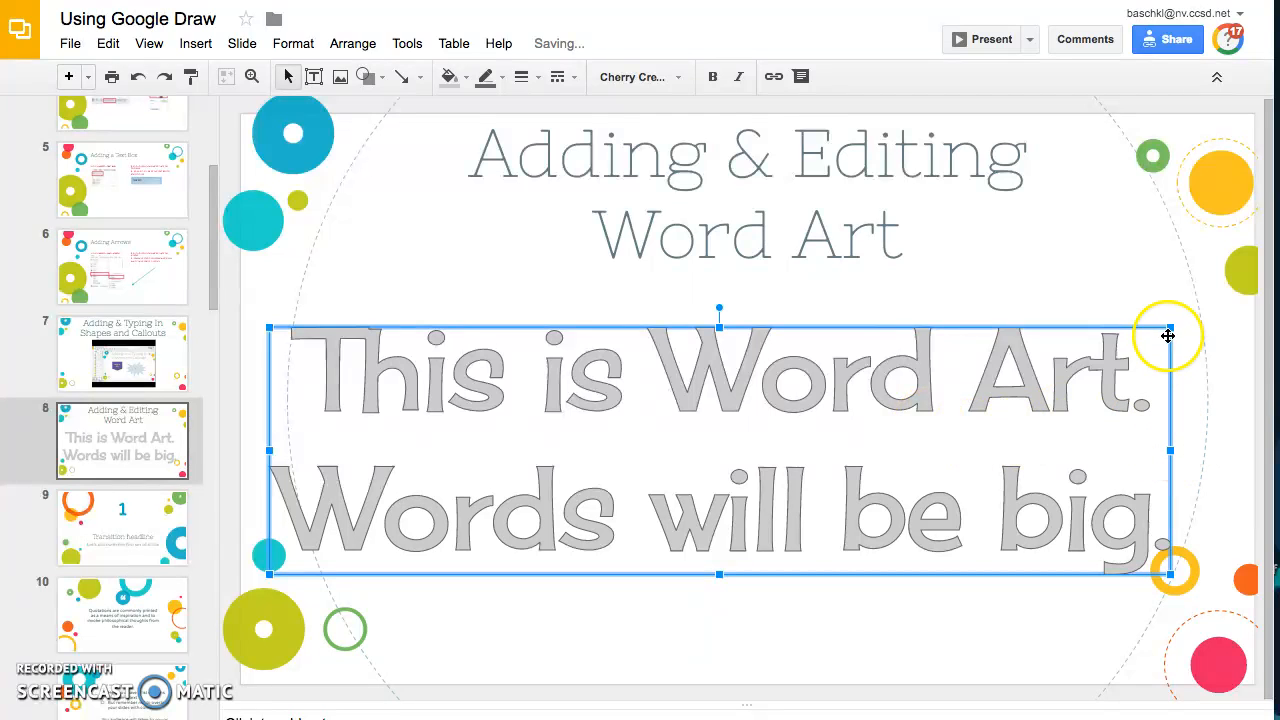
pyautogui.moveTo(1171, 329); pyautogui.dragTo(983, 380)
pyautogui.moveTo(731, 509); pyautogui.dragTo(762, 469)
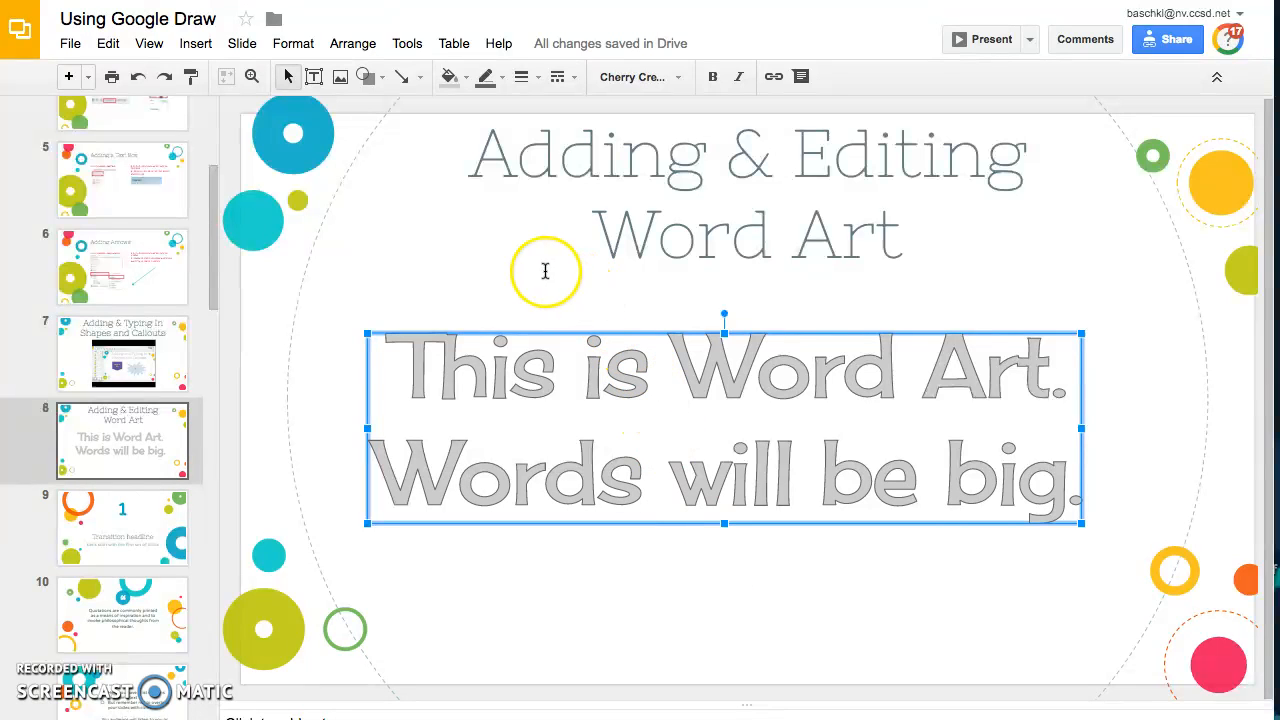
# Fill the word art letters with a custom teal blue and give them a pinkish-red outline
pyautogui.click(463, 77)
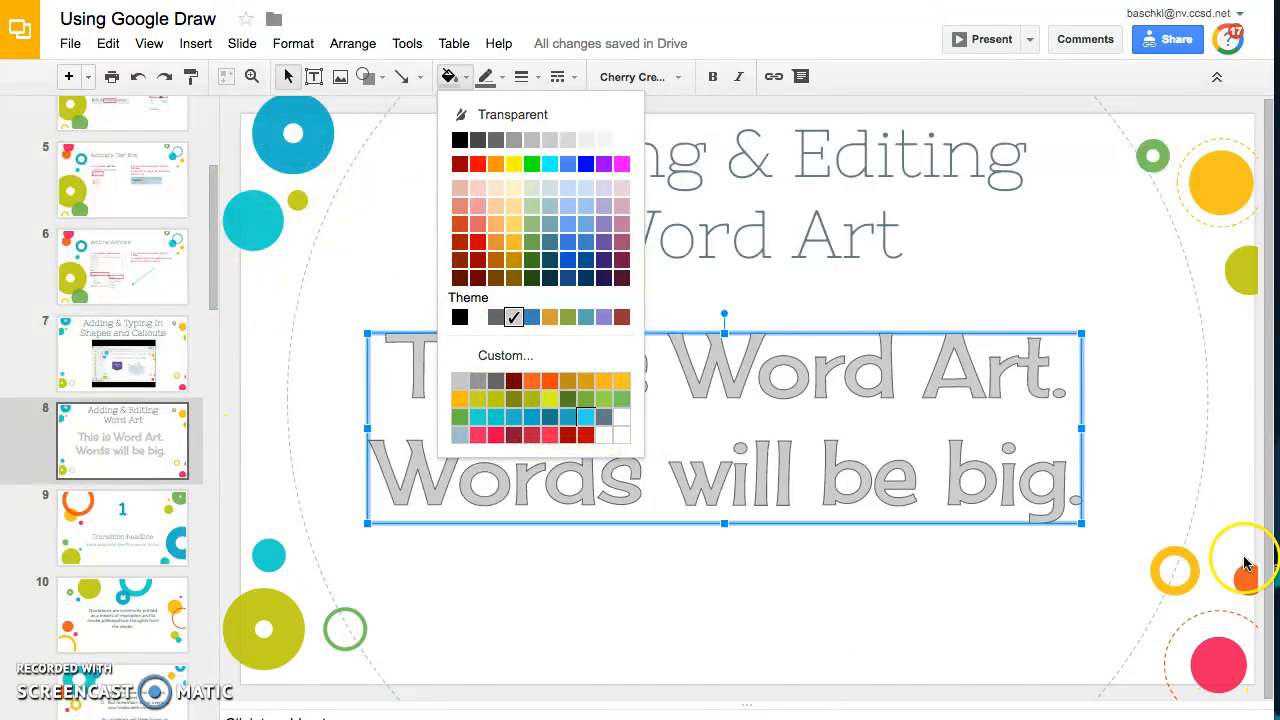
pyautogui.click(514, 420)
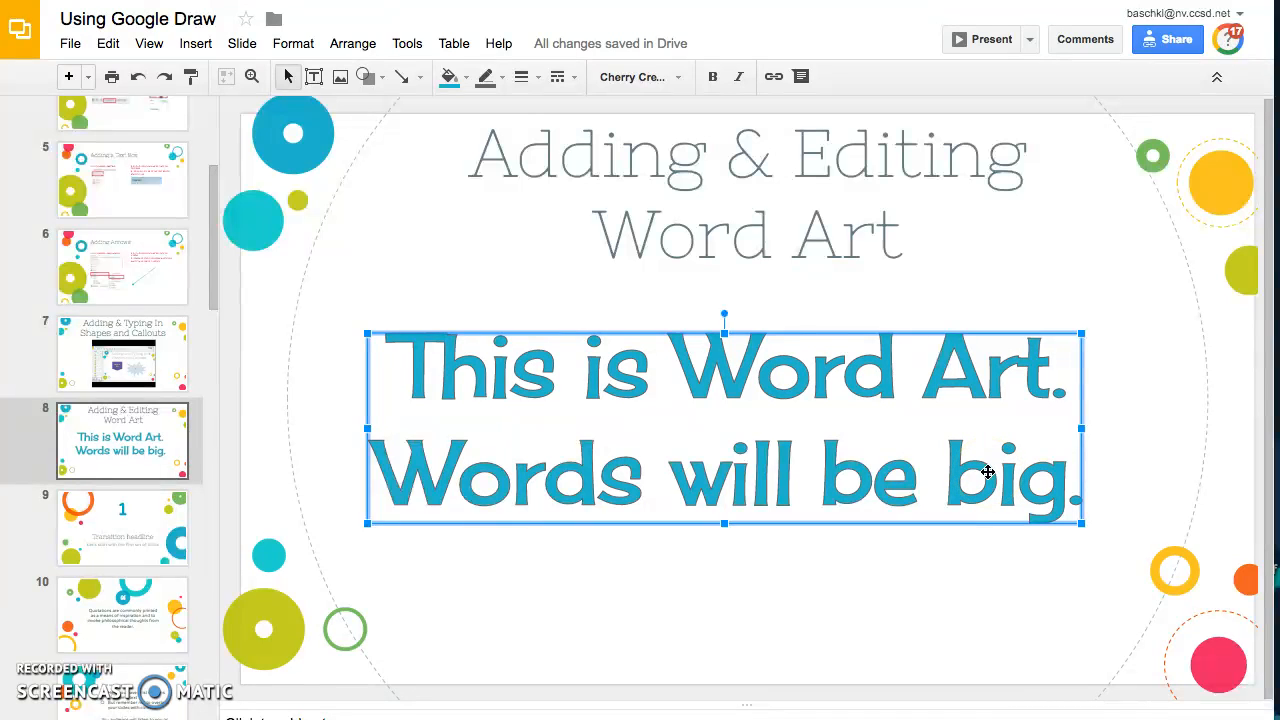
pyautogui.click(505, 78)
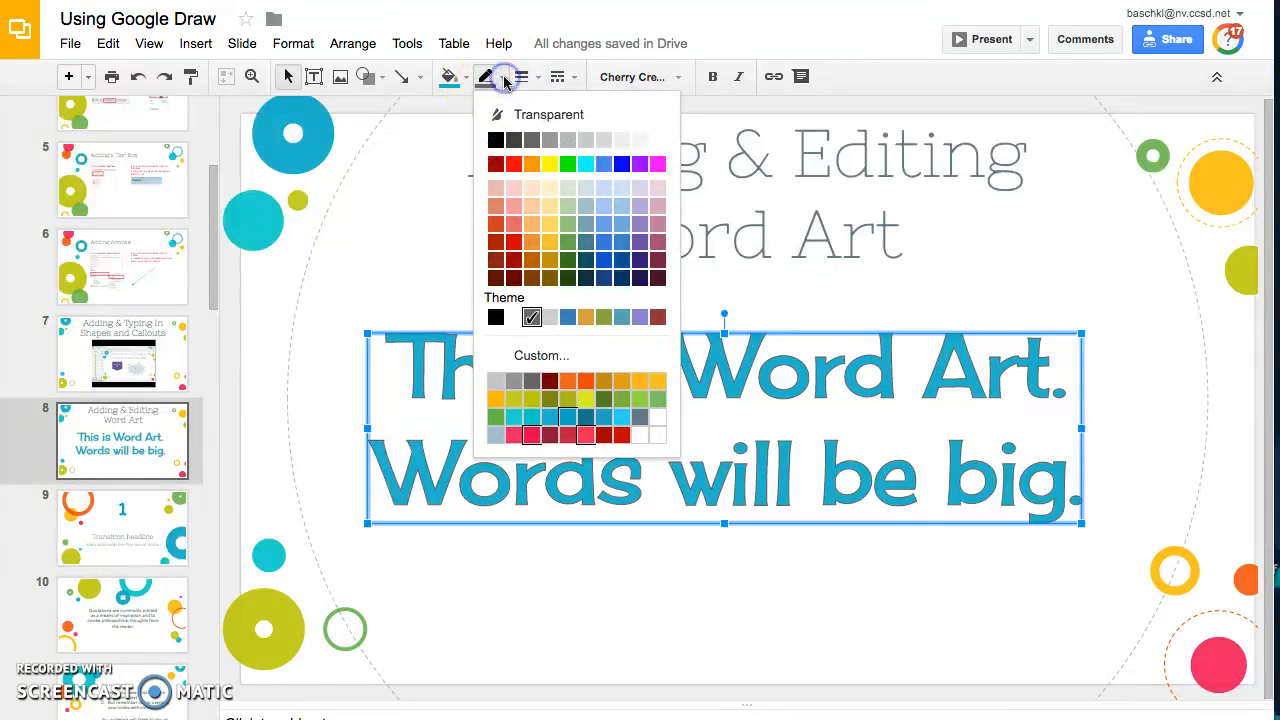
pyautogui.click(585, 437)
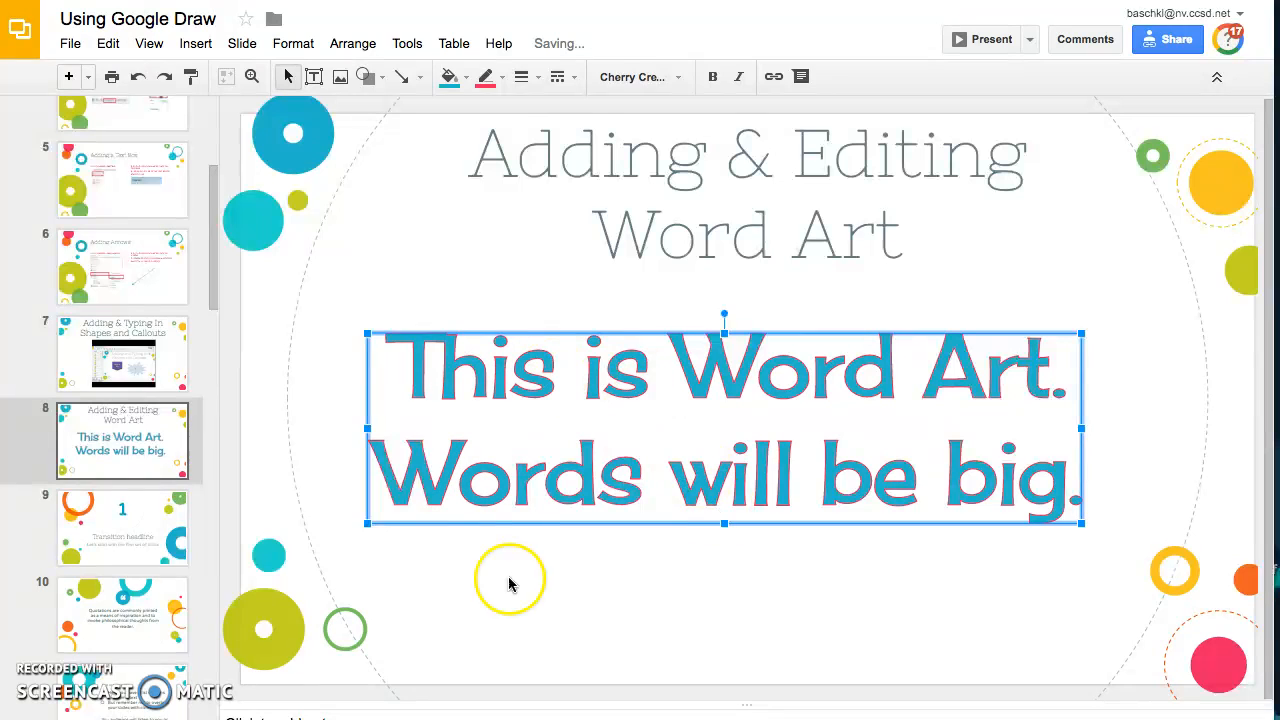
pyautogui.click(586, 594)
pyautogui.click(566, 380)
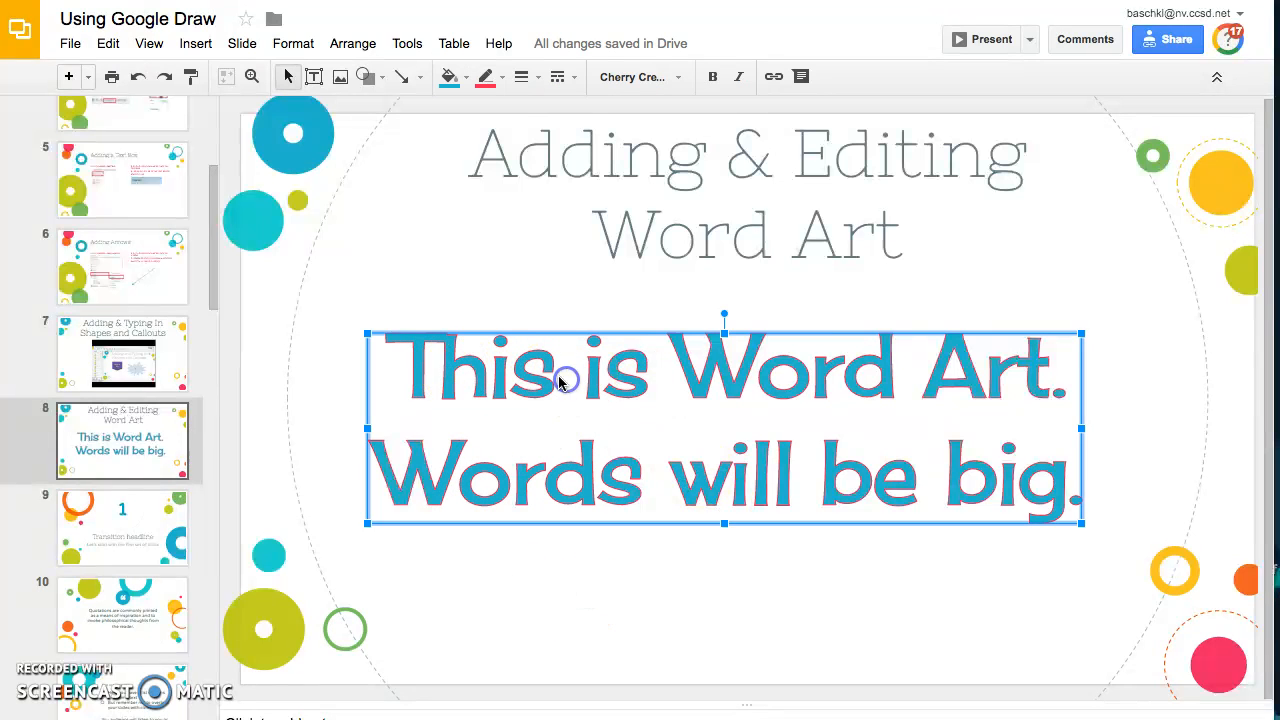
# Set the word art's outline weight to 2px and deselect it
pyautogui.click(537, 80)
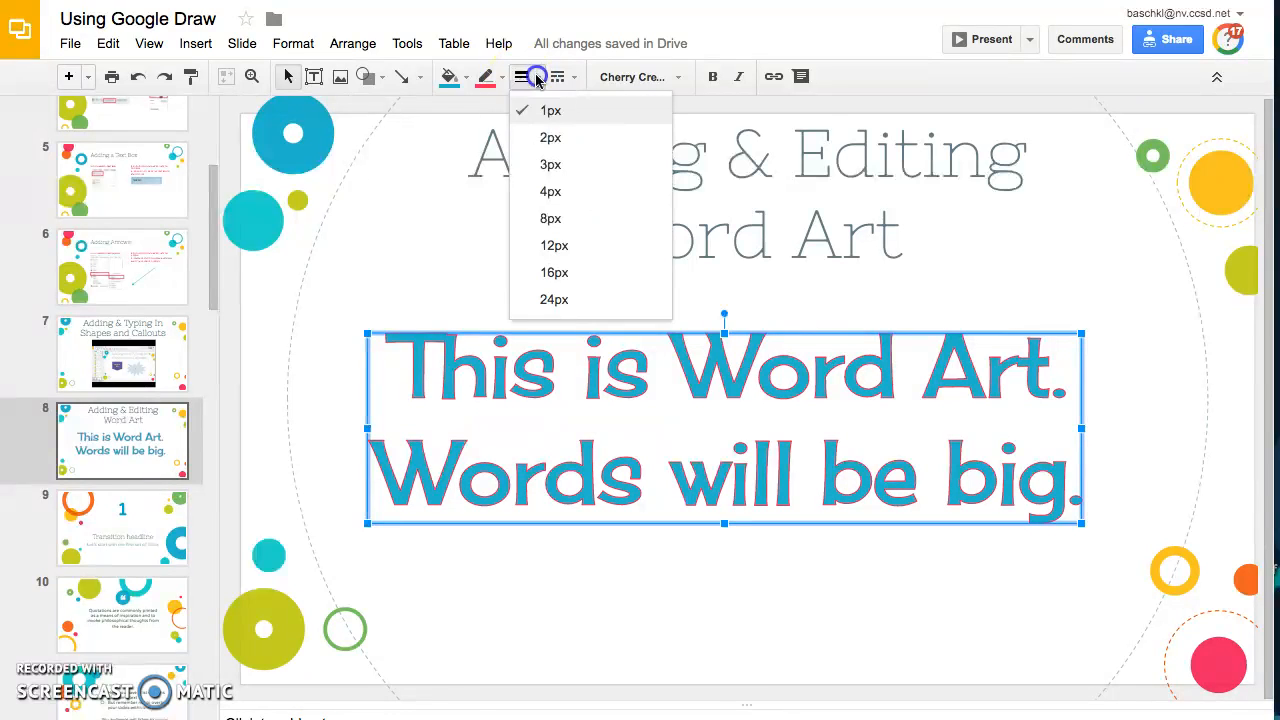
pyautogui.click(549, 137)
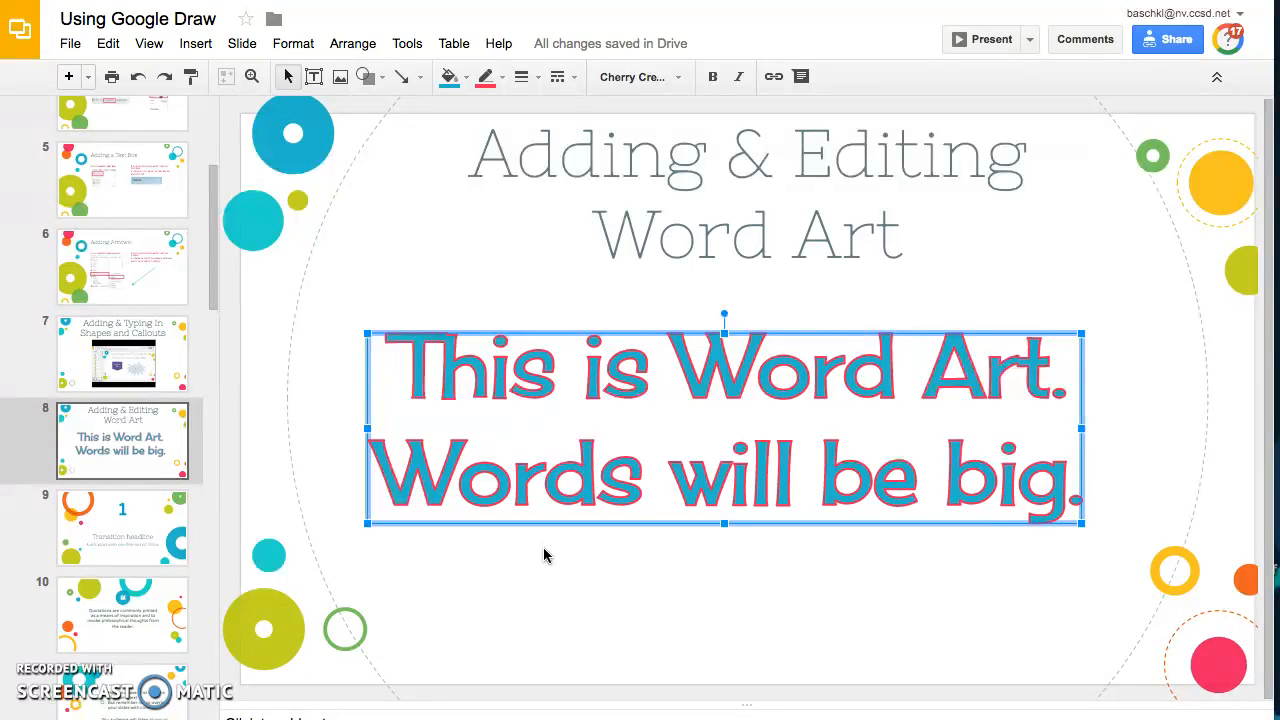
pyautogui.click(530, 636)
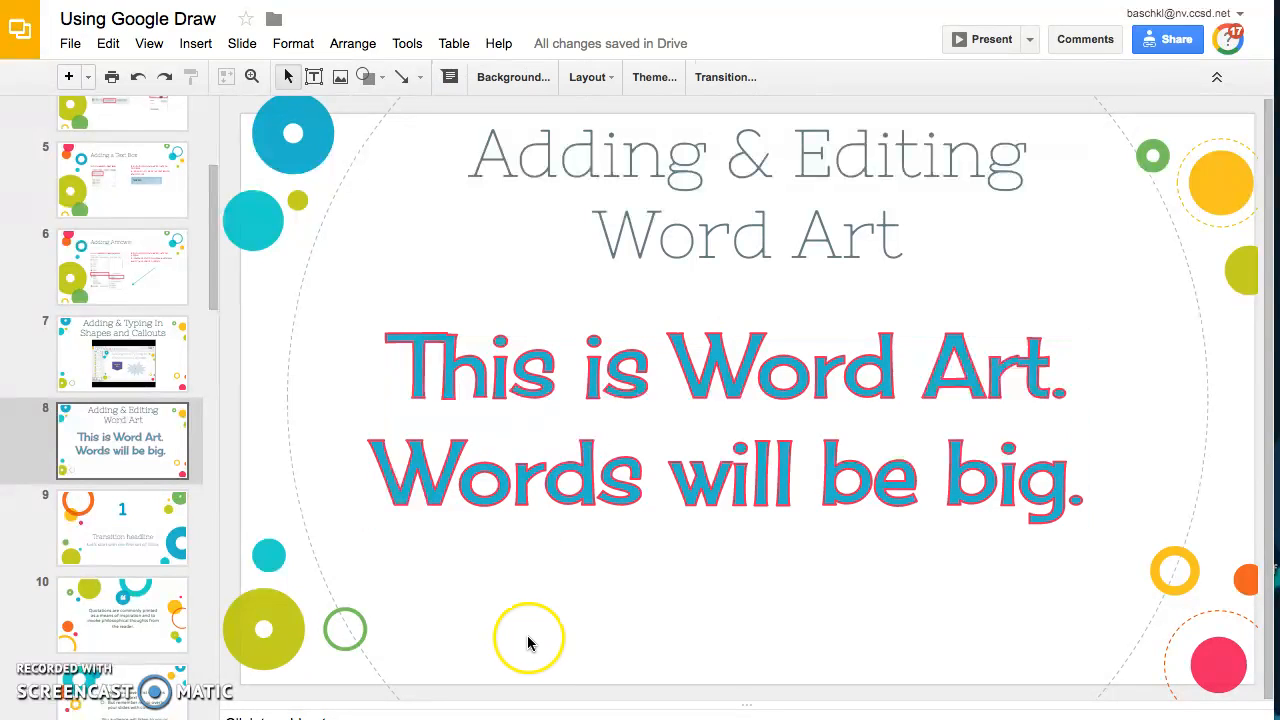
# Move the word art slightly down and to the right beneath the slide title
pyautogui.moveTo(571, 486)
pyautogui.mouseDown()
pyautogui.moveTo(697, 437)
pyautogui.moveTo(700, 420)
pyautogui.moveTo(594, 476)
pyautogui.mouseUp()
pyautogui.click(617, 427)
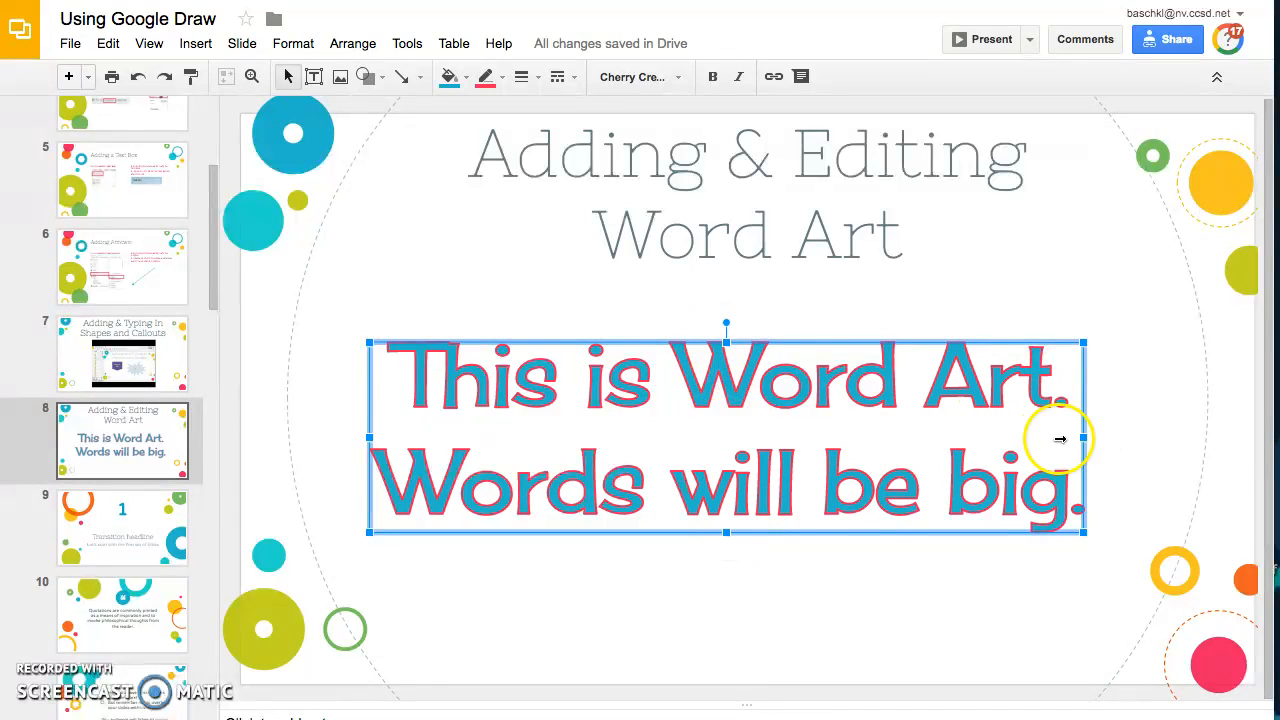
pyautogui.moveTo(680, 427)
pyautogui.mouseDown()
pyautogui.moveTo(706, 409)
pyautogui.moveTo(688, 423)
pyautogui.mouseUp()
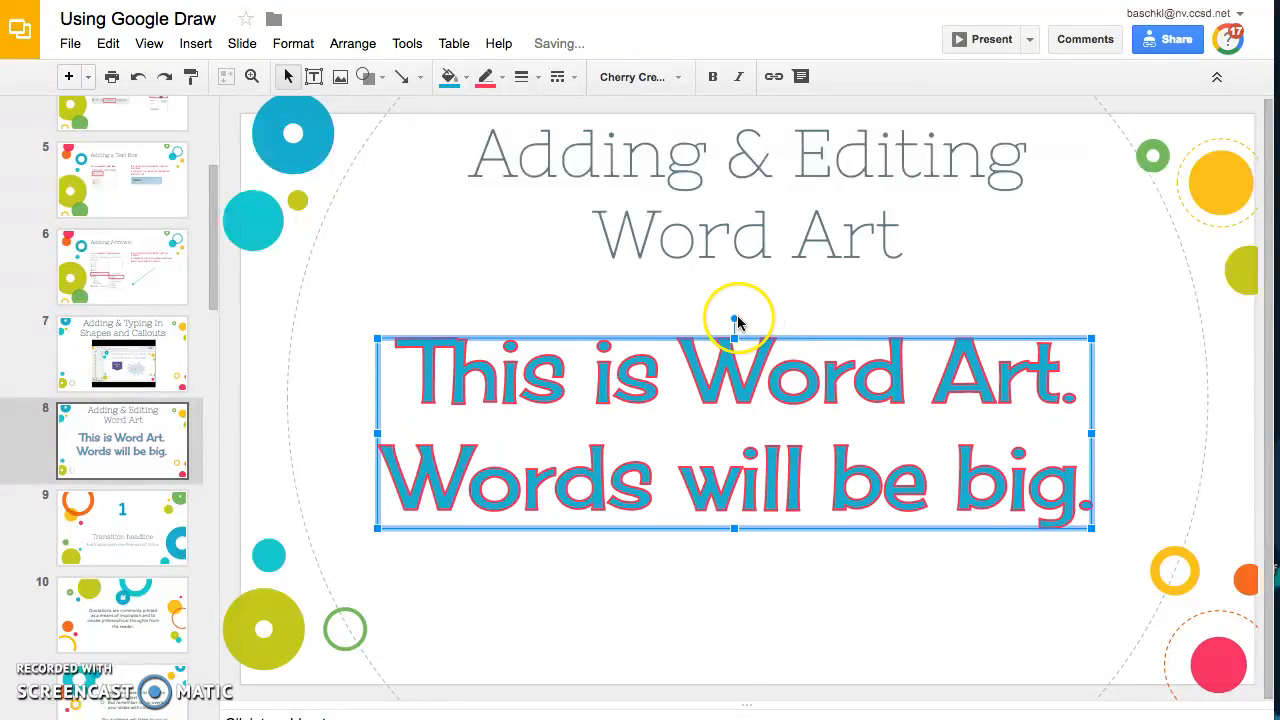
# Try rotating the word art clockwise so the text slopes downward, and undo the rotation
pyautogui.moveTo(737, 320); pyautogui.dragTo(778, 326)
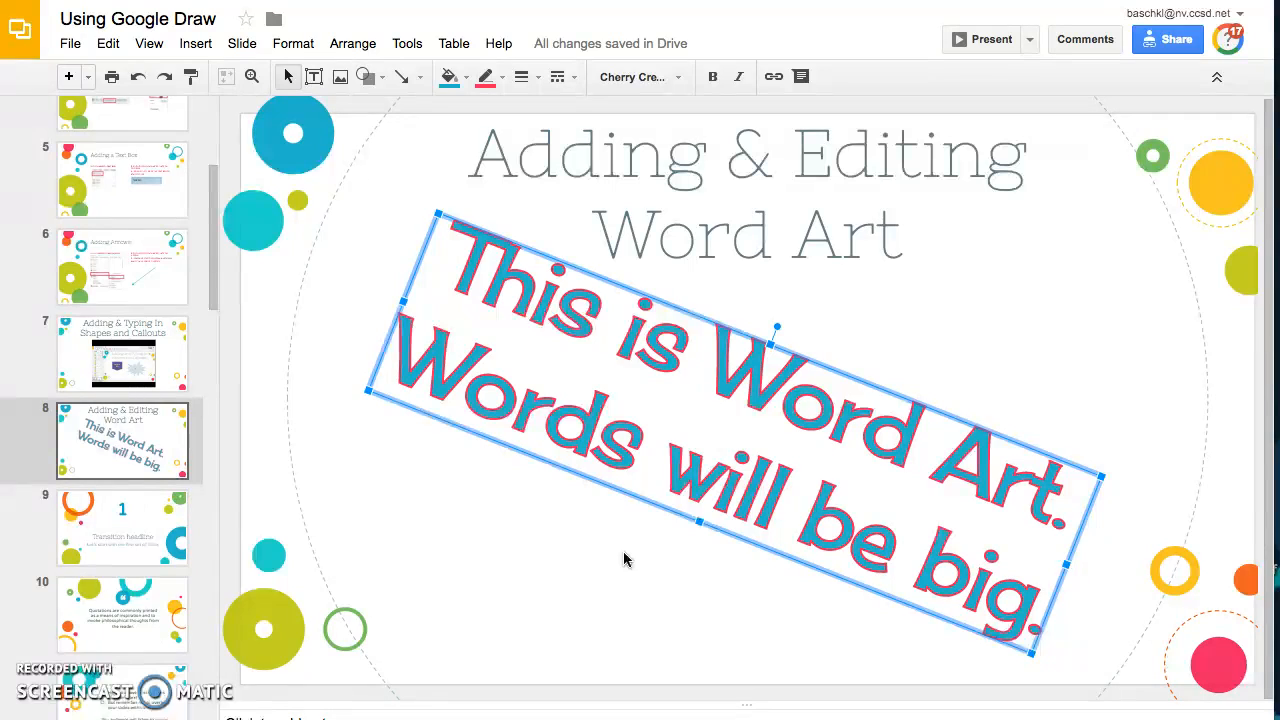
pyautogui.hotkey('ctrl', 'z')
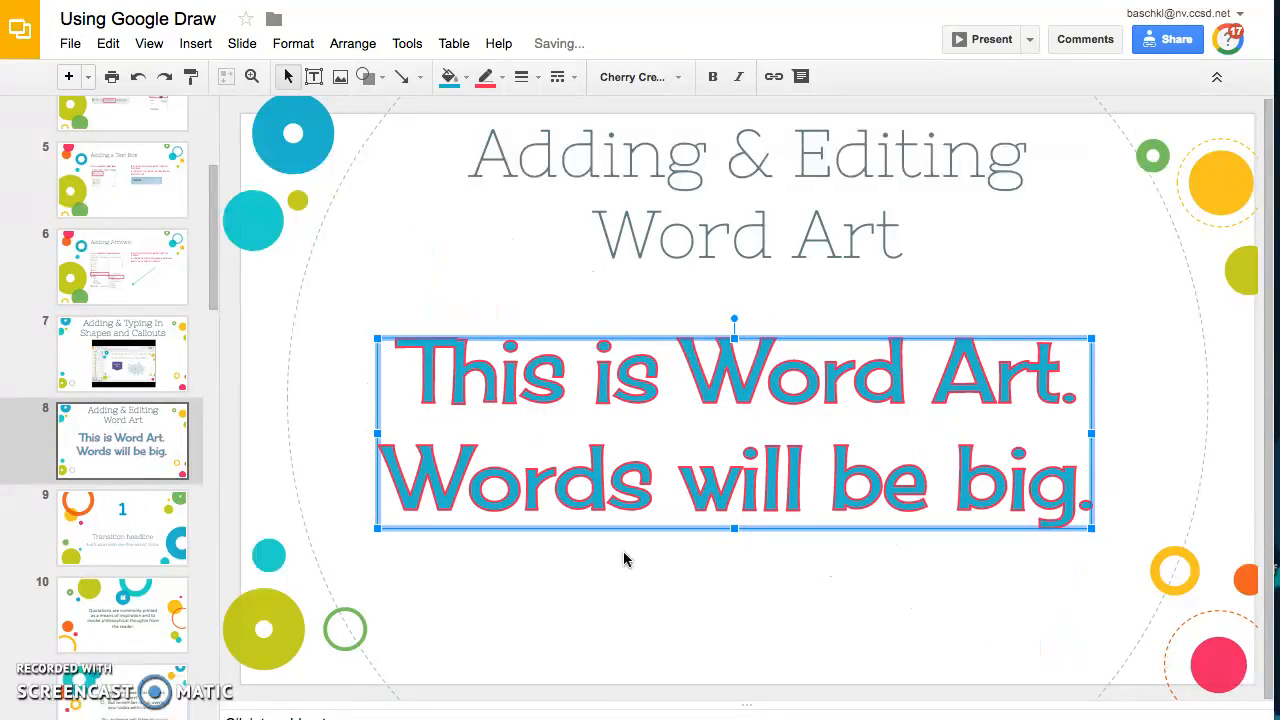